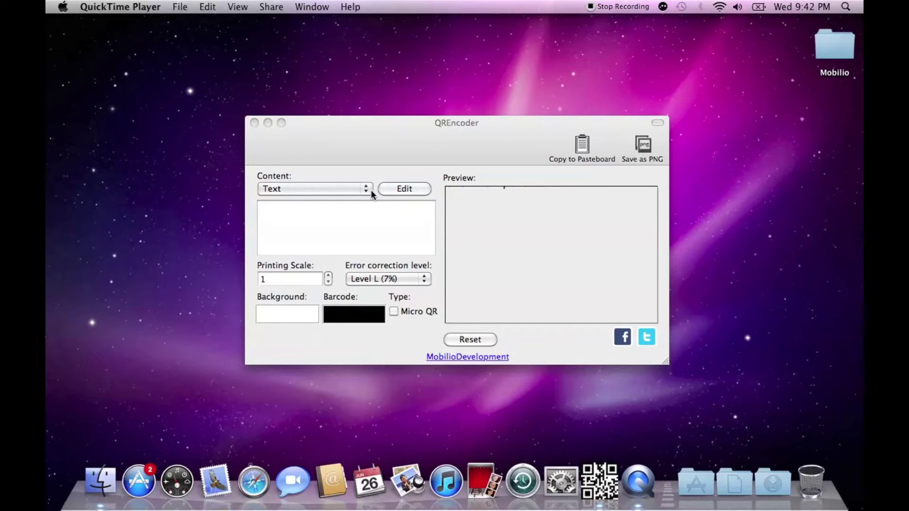
# Keep plain Text as the content type and erase the typed sample text
pyautogui.click(369, 189)
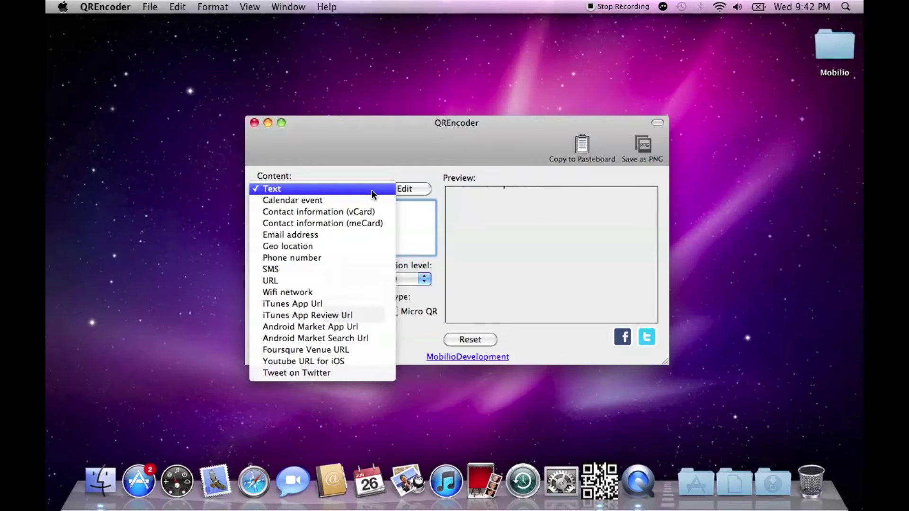
pyautogui.click(371, 189)
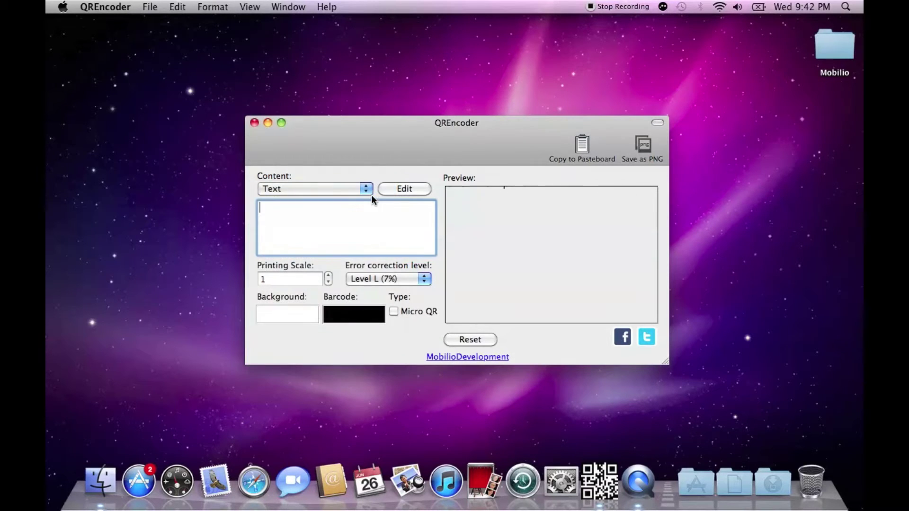
pyautogui.write('P')
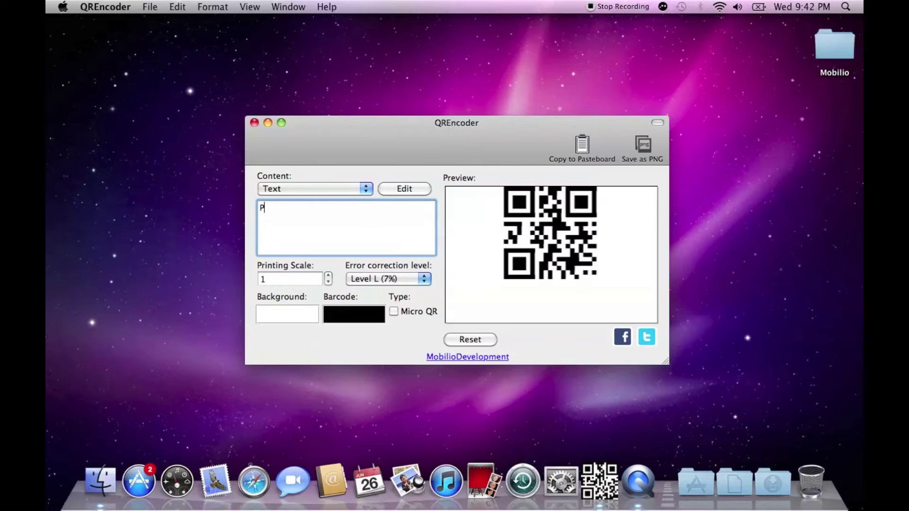
pyautogui.write('lain text')
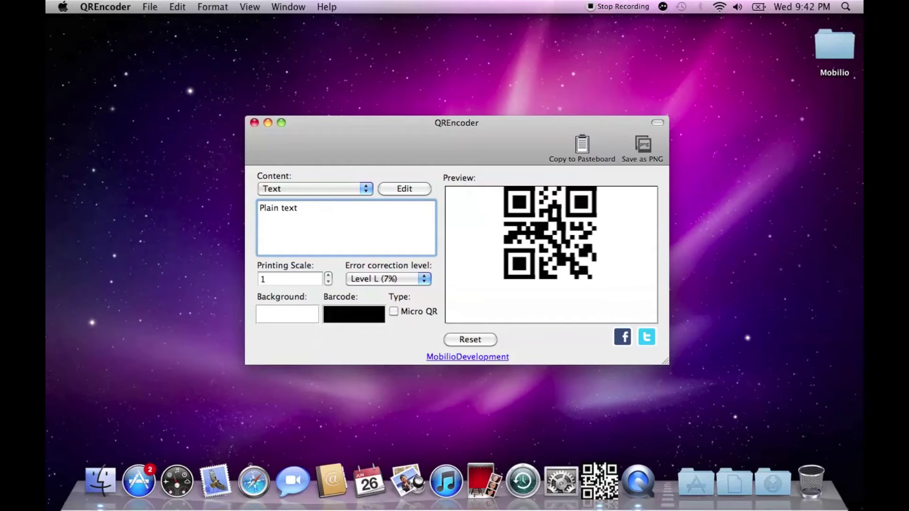
pyautogui.press('BackSpace')
pyautogui.press('BackSpace')
pyautogui.press('BackSpace')
pyautogui.press('BackSpace')
pyautogui.press('BackSpace')
pyautogui.press('BackSpace')
pyautogui.press('BackSpace')
pyautogui.press('BackSpace')
pyautogui.press('BackSpace')
pyautogui.press('BackSpace')
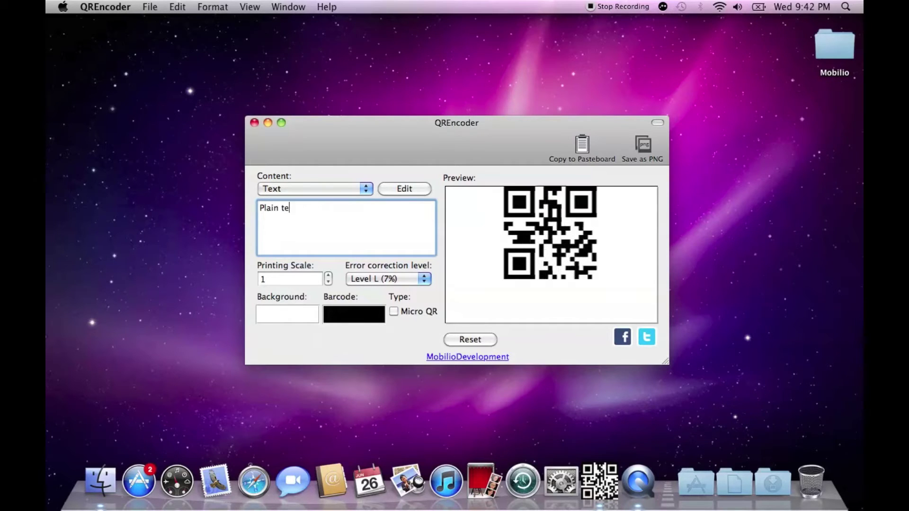
# Switch to Geo location content with latitude 15.55 and longitude 13.77, giving geo:15.55,13.77
pyautogui.click(366, 189)
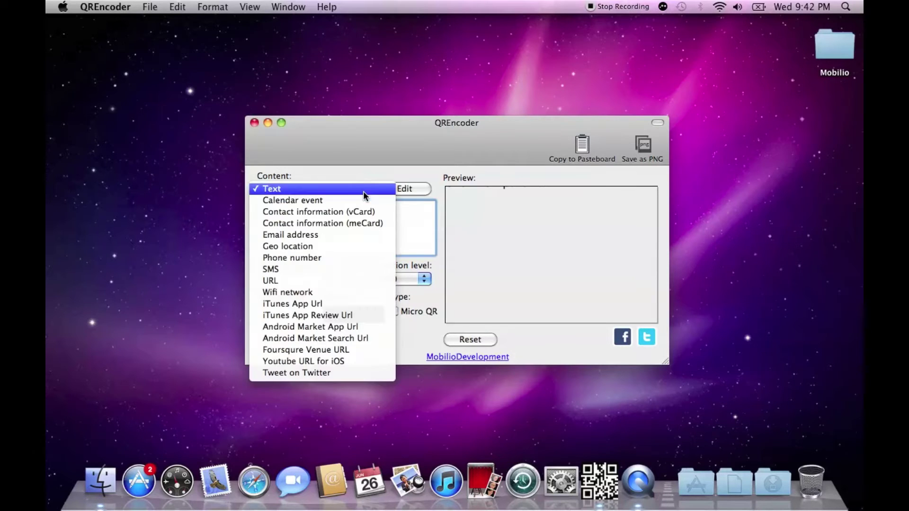
pyautogui.click(325, 245)
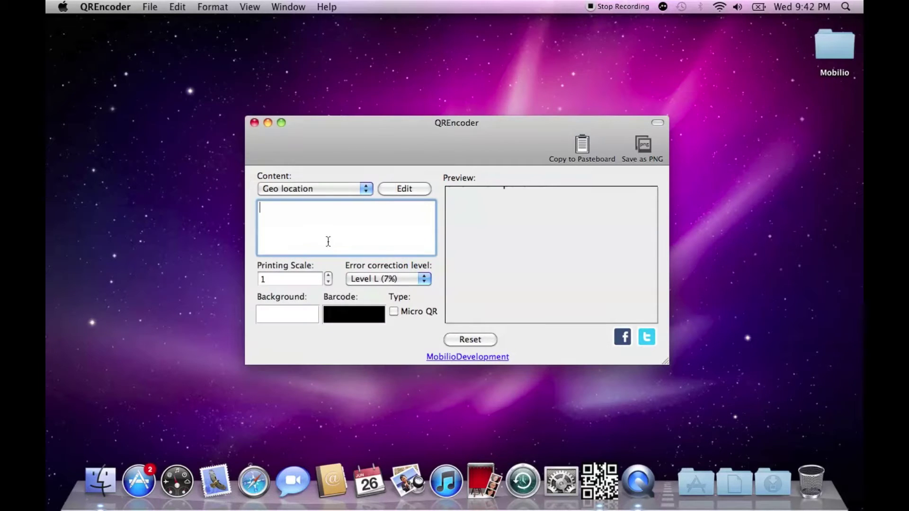
pyautogui.click(405, 190)
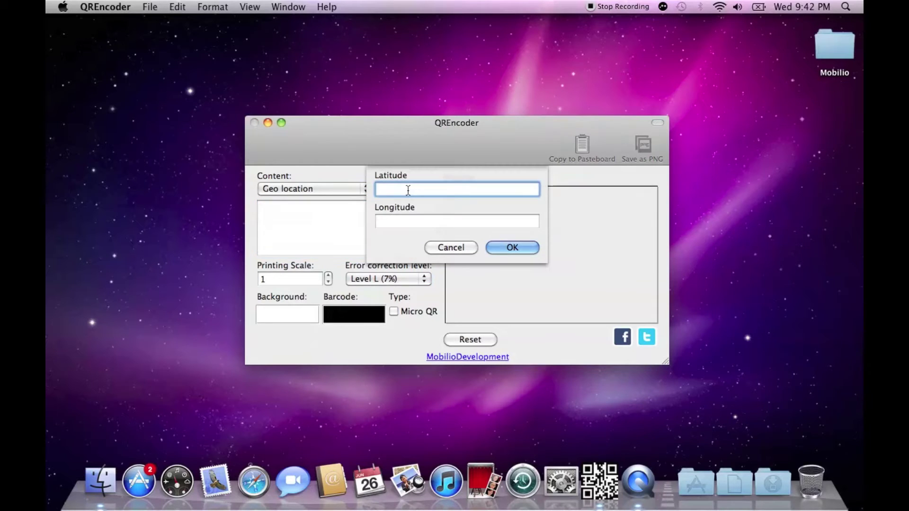
pyautogui.write('15.55')
pyautogui.press('Tab')
pyautogui.write('13.77')
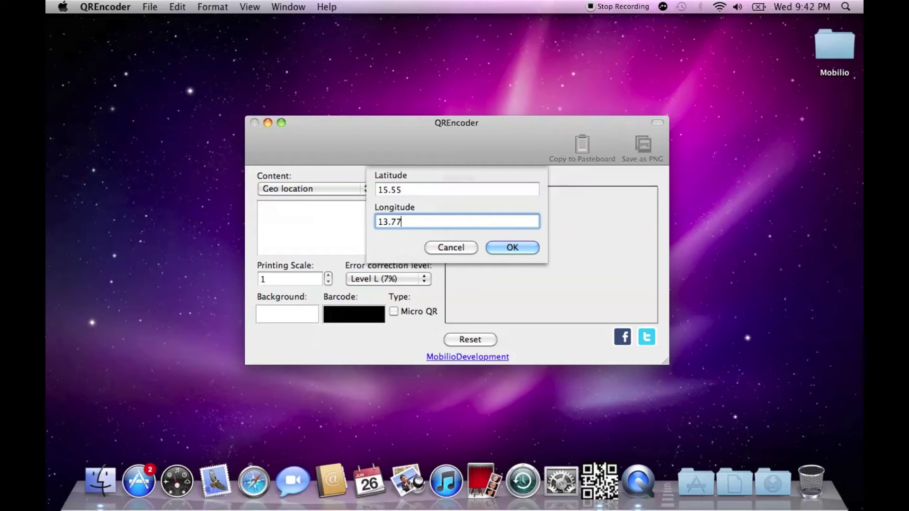
pyautogui.press('Return')
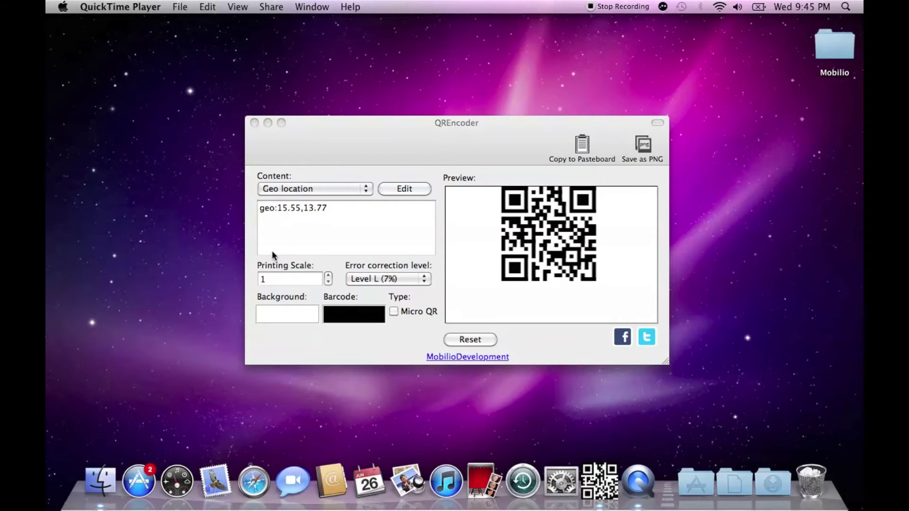
# Set the printing scale to 5 and error correction to Level Q (25%)
pyautogui.click(290, 279)
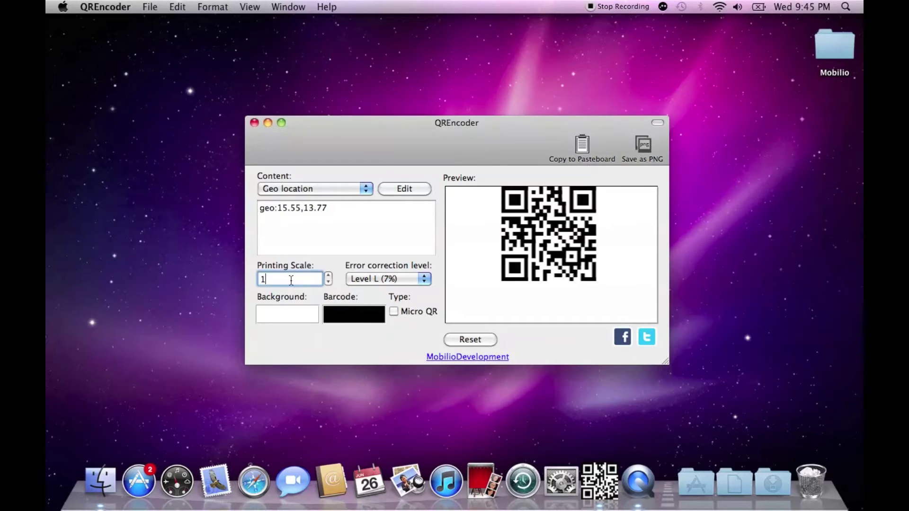
pyautogui.press('BackSpace')
pyautogui.write('5')
pyautogui.click(367, 280)
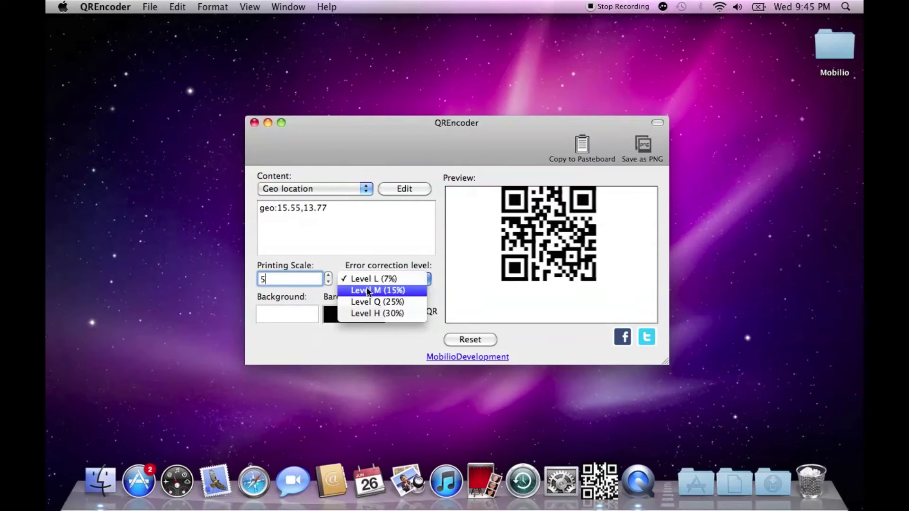
pyautogui.click(368, 302)
# Try a green background and dark red barcode, then reset to default colours and scale
pyautogui.click(301, 313)
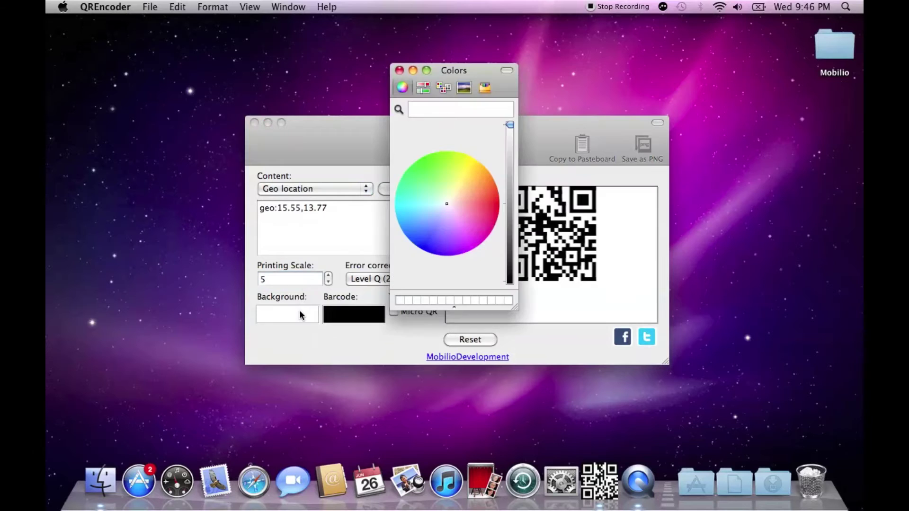
pyautogui.click(419, 166)
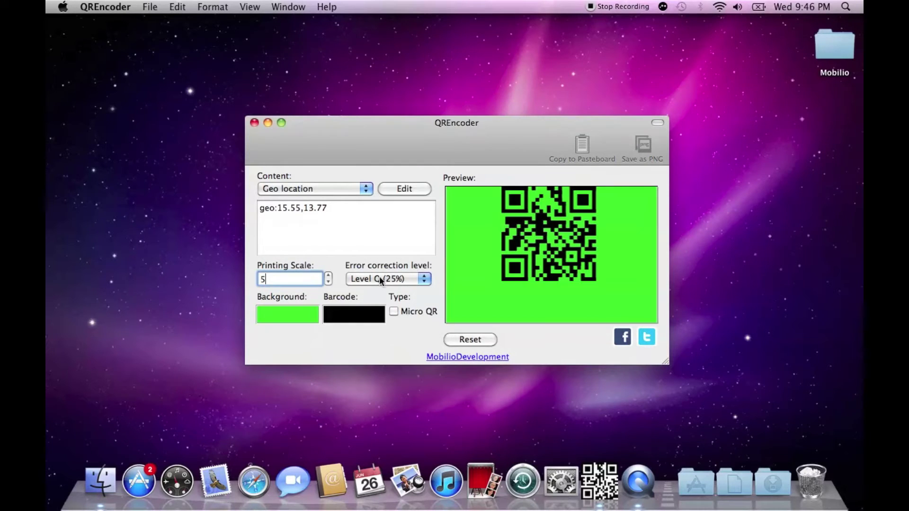
pyautogui.click(365, 314)
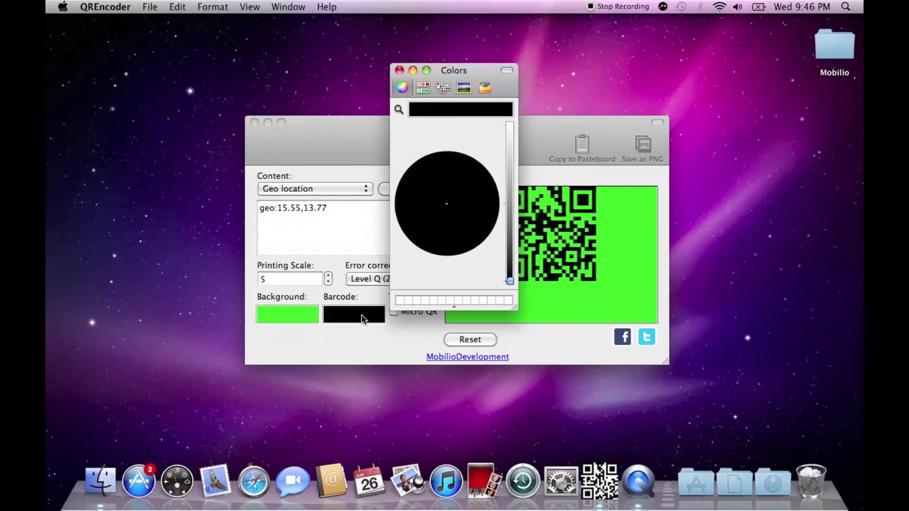
pyautogui.click(507, 177)
pyautogui.click(495, 201)
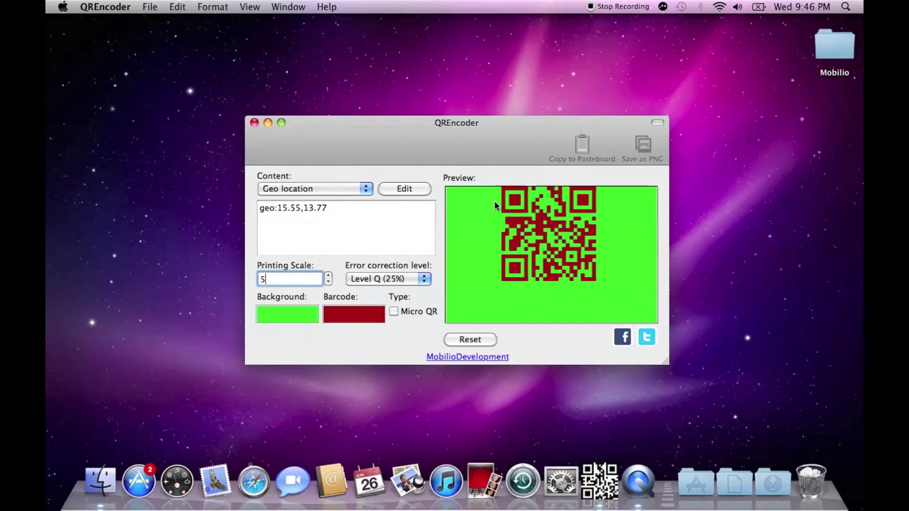
pyautogui.click(463, 339)
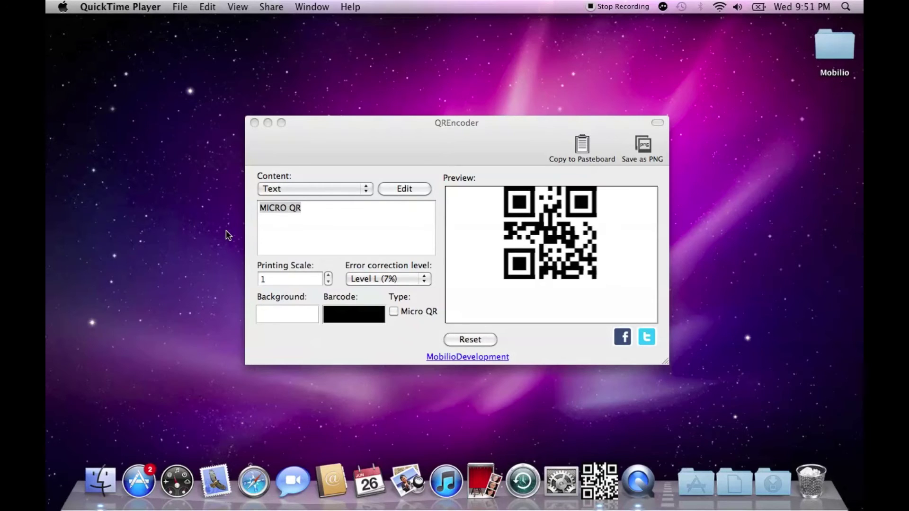
# Preview the MICRO QR text as a Micro QR symbol, then select all the content text
pyautogui.click(320, 224)
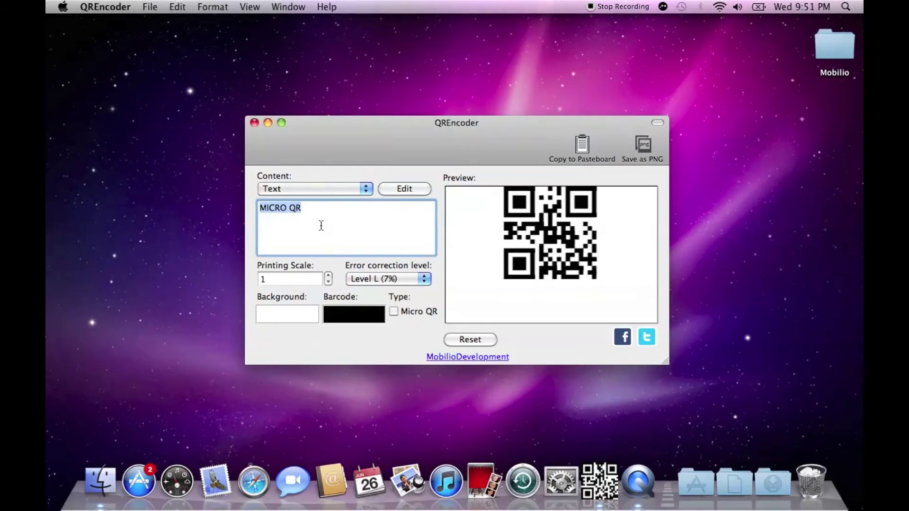
pyautogui.click(393, 311)
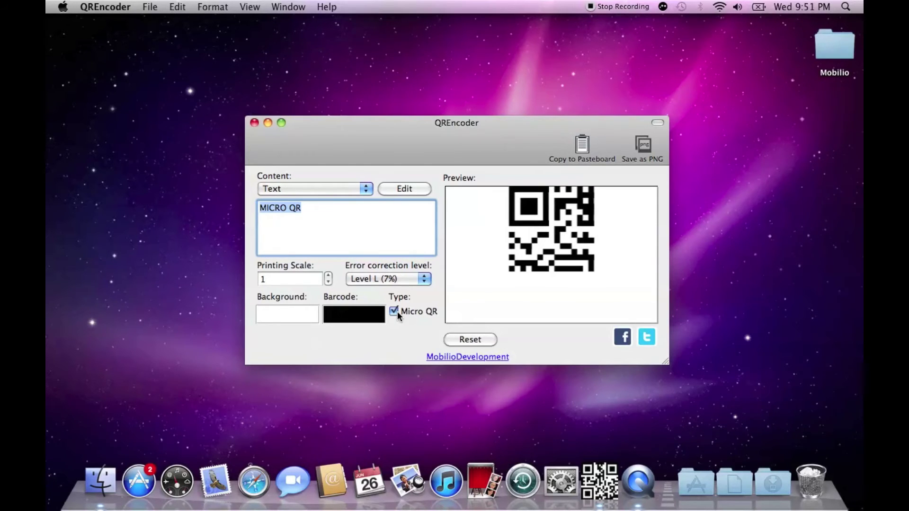
pyautogui.click(401, 249)
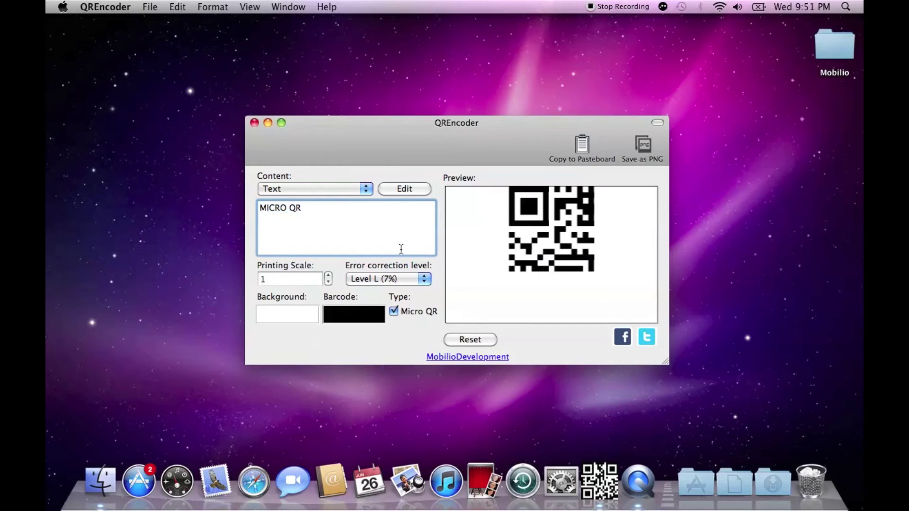
pyautogui.press('super+a')
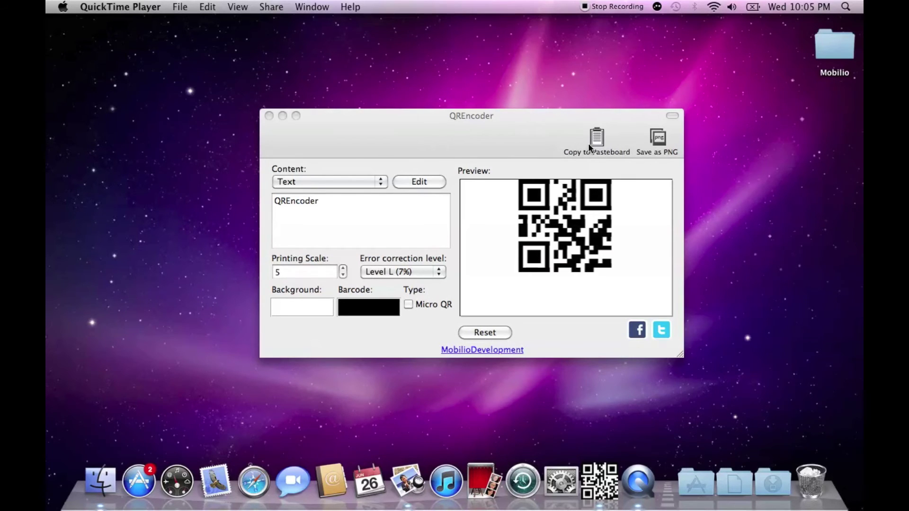
# Copy the QR code to the pasteboard, open it in Preview with New from Clipboard, then close it
pyautogui.click(591, 143)
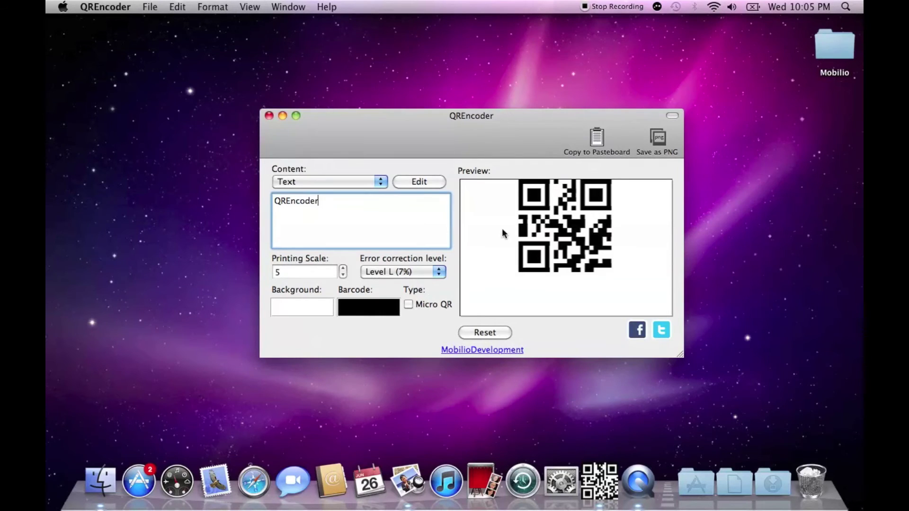
pyautogui.click(402, 482)
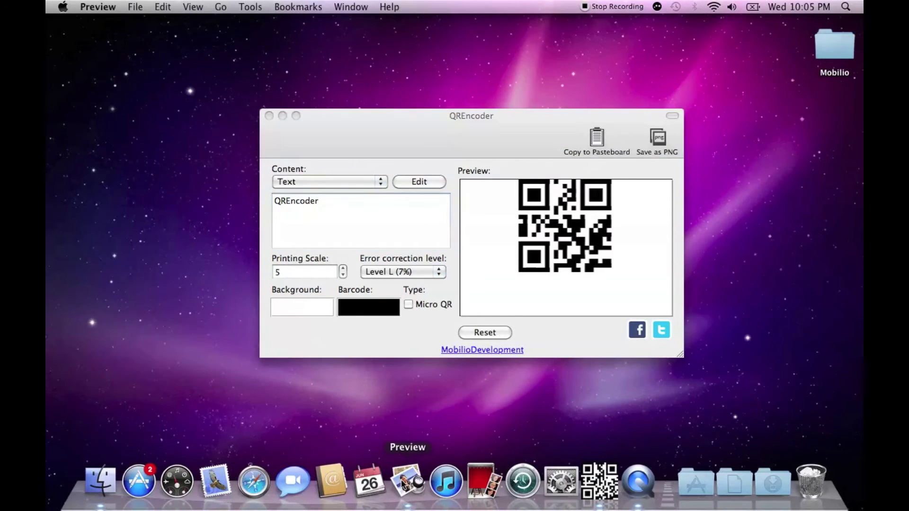
pyautogui.click(136, 9)
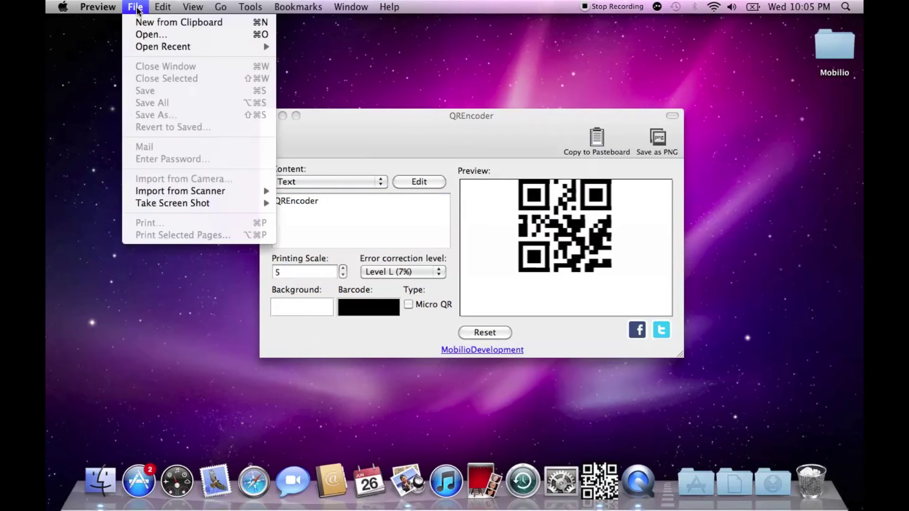
pyautogui.click(142, 22)
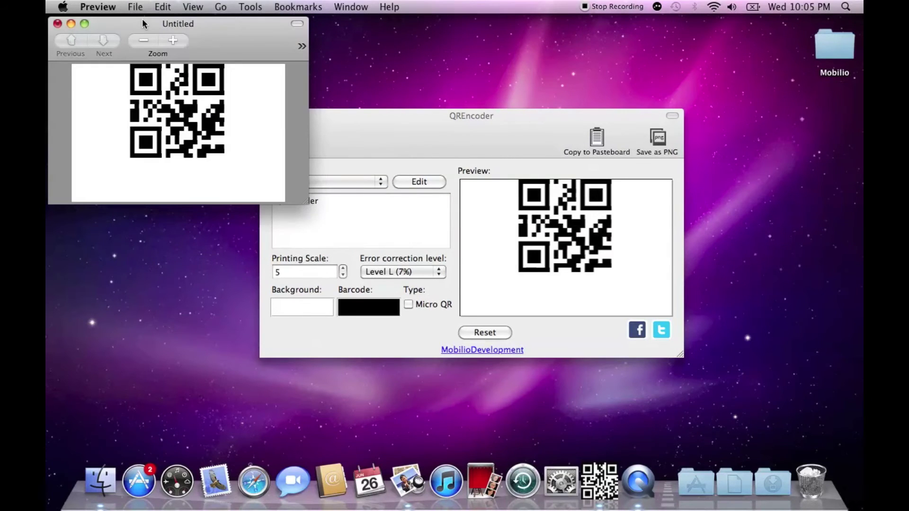
pyautogui.press('super+q')
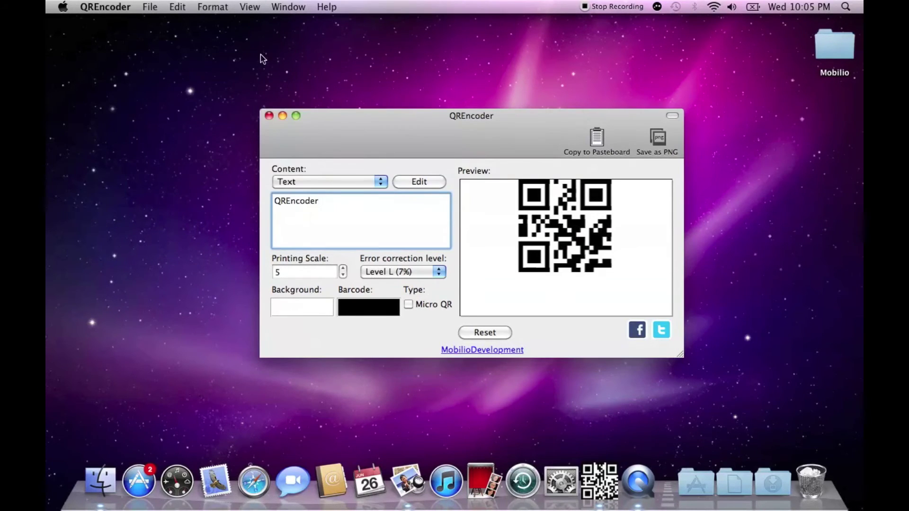
# Save the QR code as a PNG named myqr on the Desktop, then open myqr.png
pyautogui.click(658, 139)
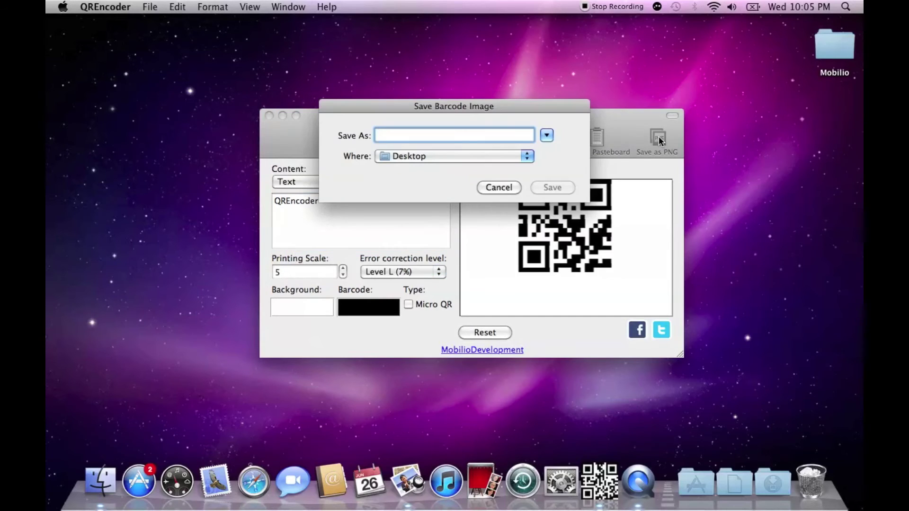
pyautogui.write('myqr')
pyautogui.press('Return')
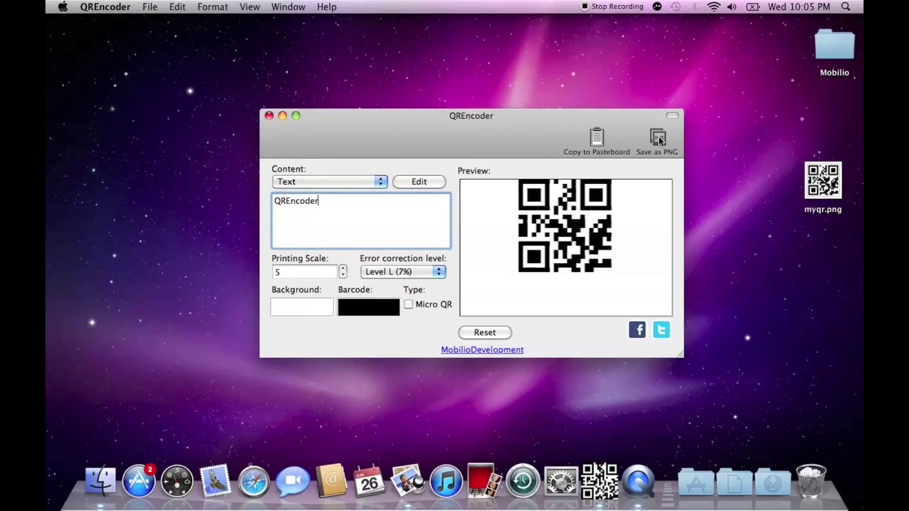
pyautogui.doubleClick(823, 180)
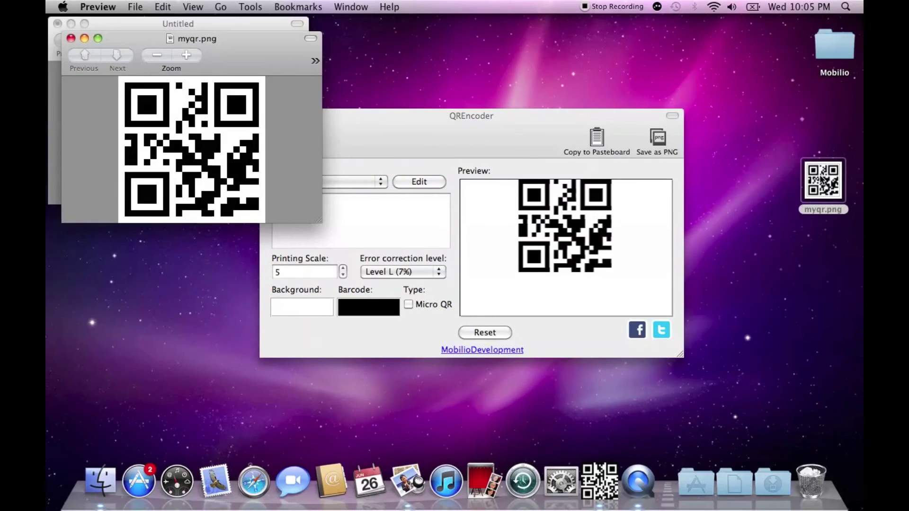